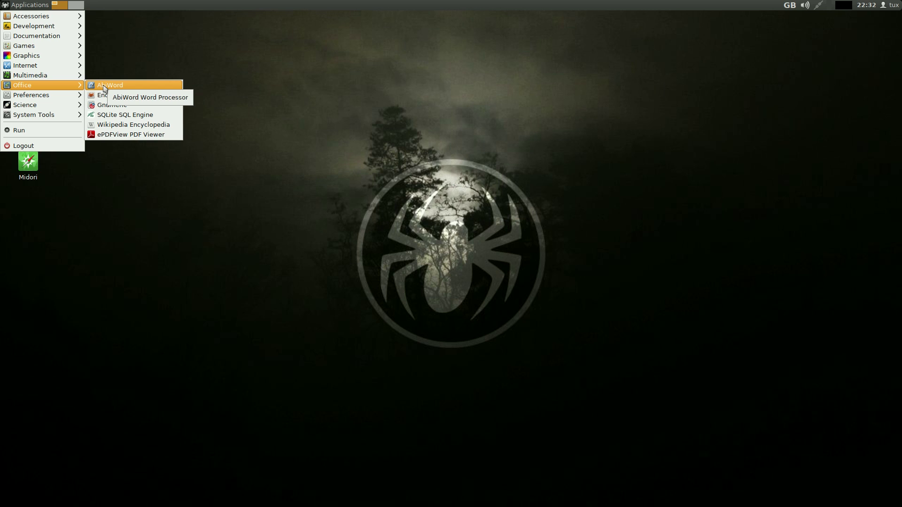
{"action": "left_click", "coordinate": [104, 88]}
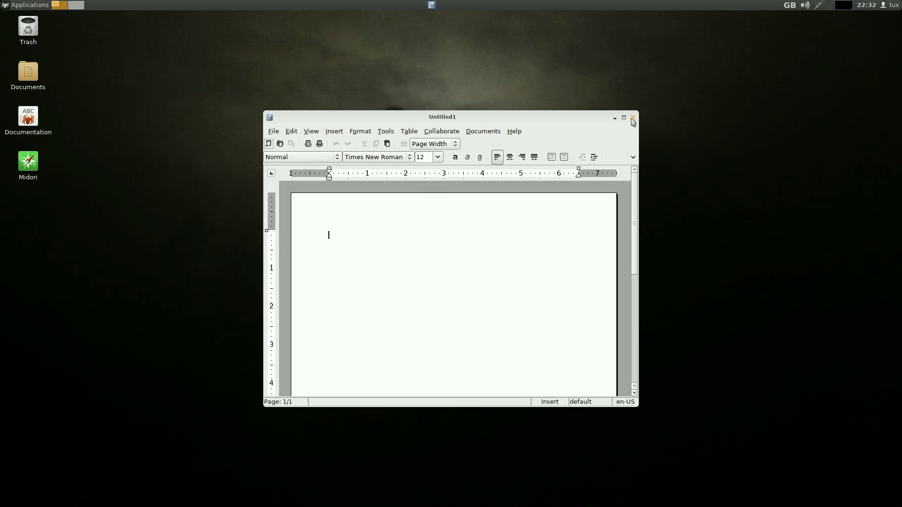
{"action": "left_click", "coordinate": [633, 118]}
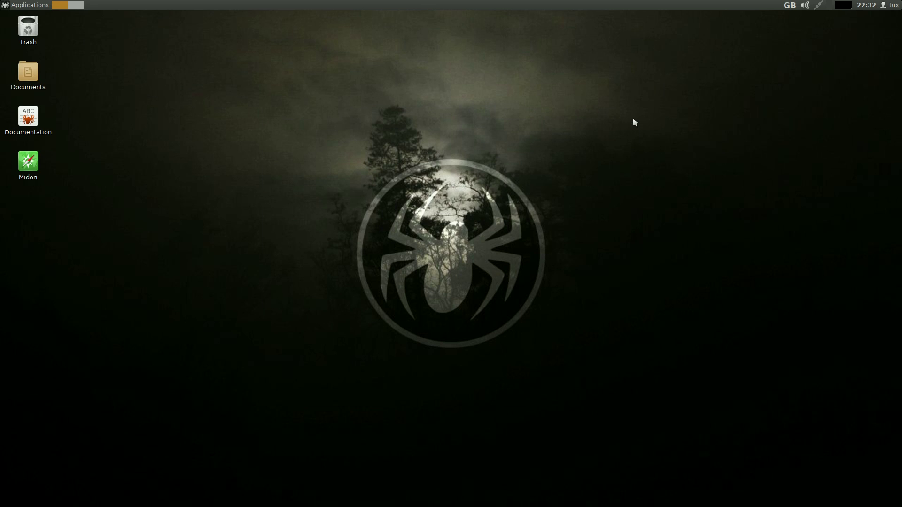
{"action": "left_click", "coordinate": [28, 6]}
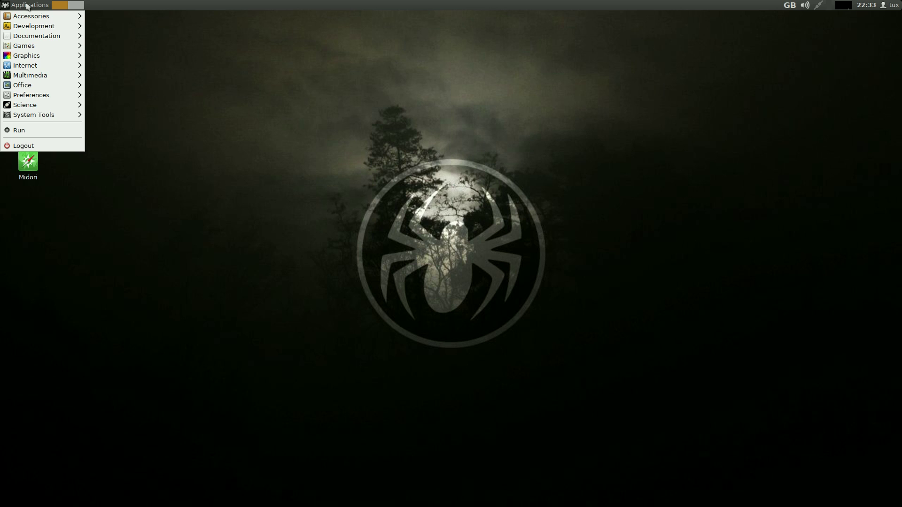
{"action": "mouse_move", "coordinate": [42, 29]}
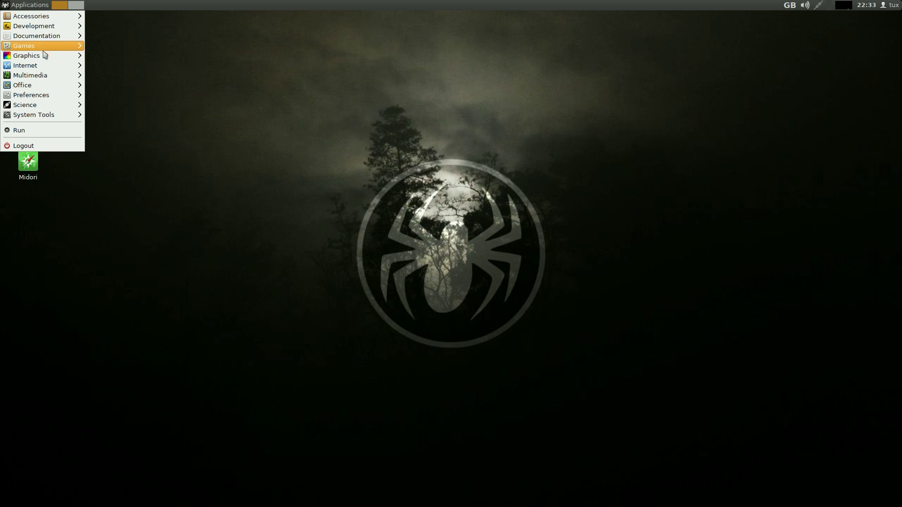
{"action": "mouse_move", "coordinate": [43, 89]}
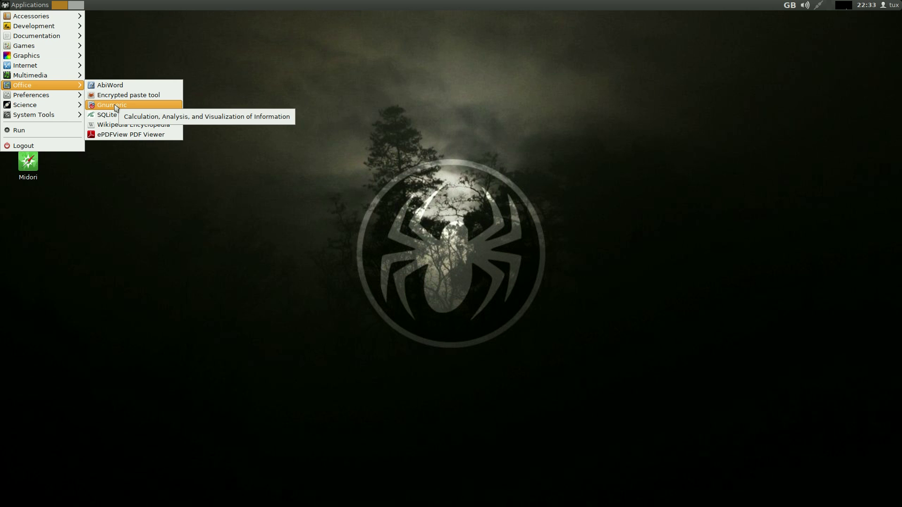
Open a blank Gnumeric Book1 workbook, maximize it to full screen, then close it
{"action": "left_click", "coordinate": [115, 105]}
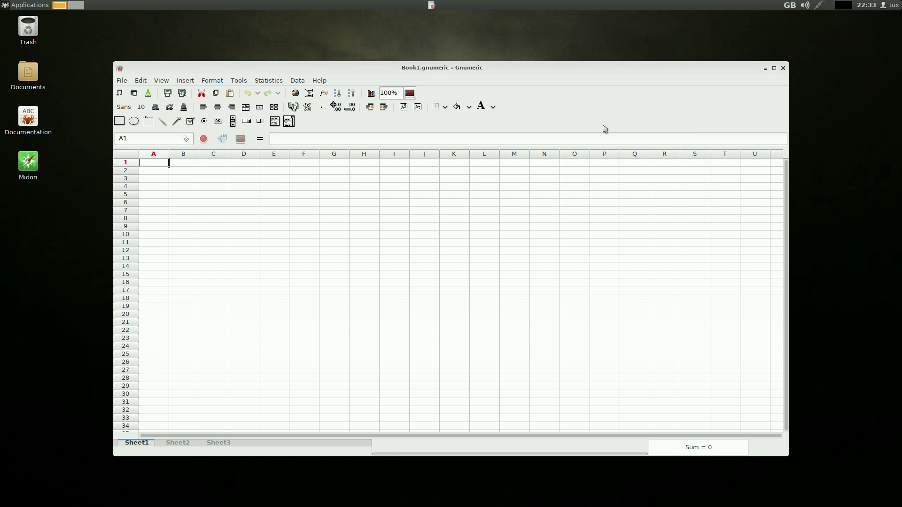
{"action": "left_click", "coordinate": [775, 69]}
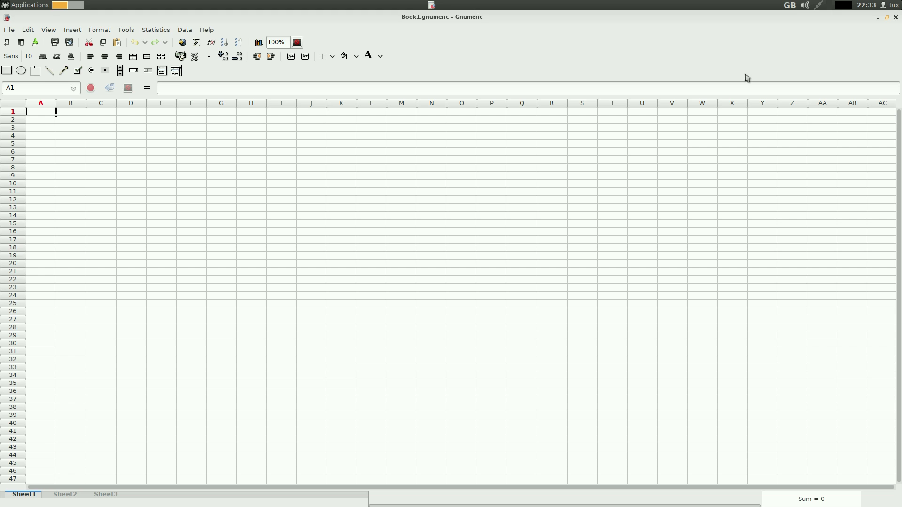
{"action": "left_click", "coordinate": [896, 18]}
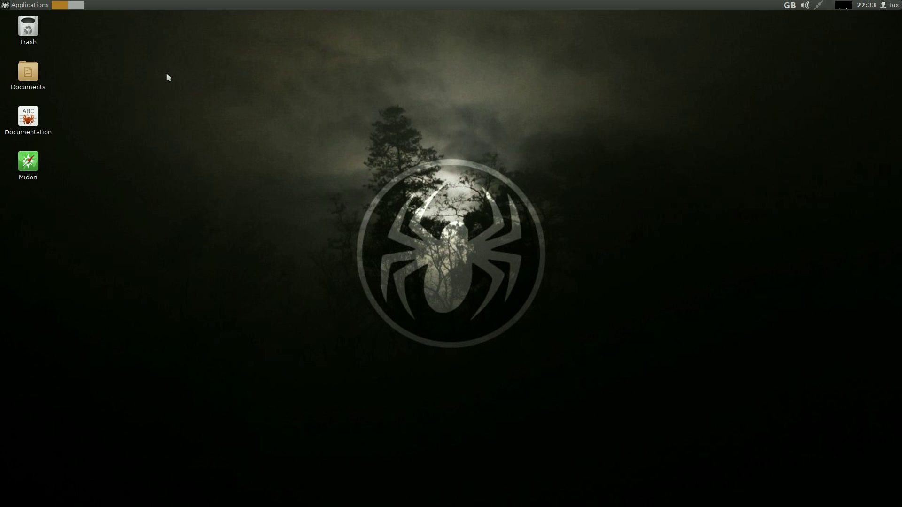
Log in to TazPanel's Package Manager as root, view its Summary, close it, and reopen the Applications menu
{"action": "left_click", "coordinate": [10, 7]}
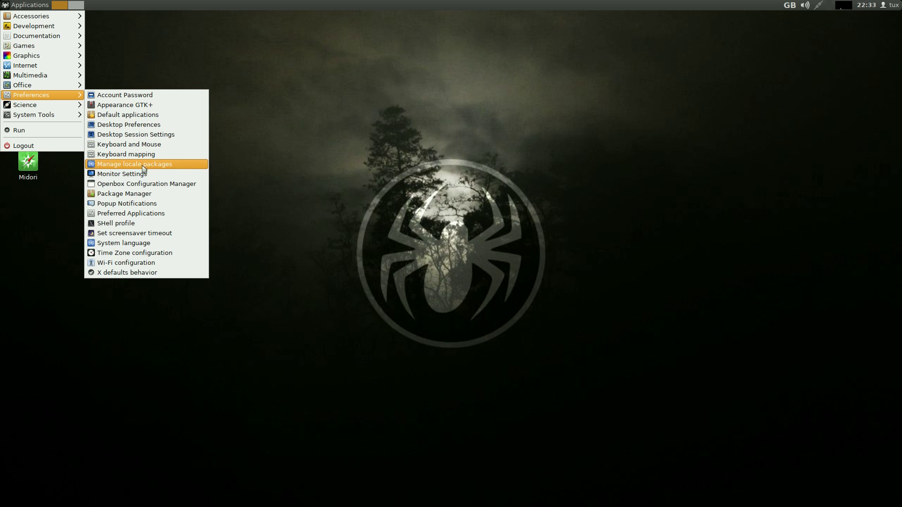
{"action": "left_click", "coordinate": [139, 198]}
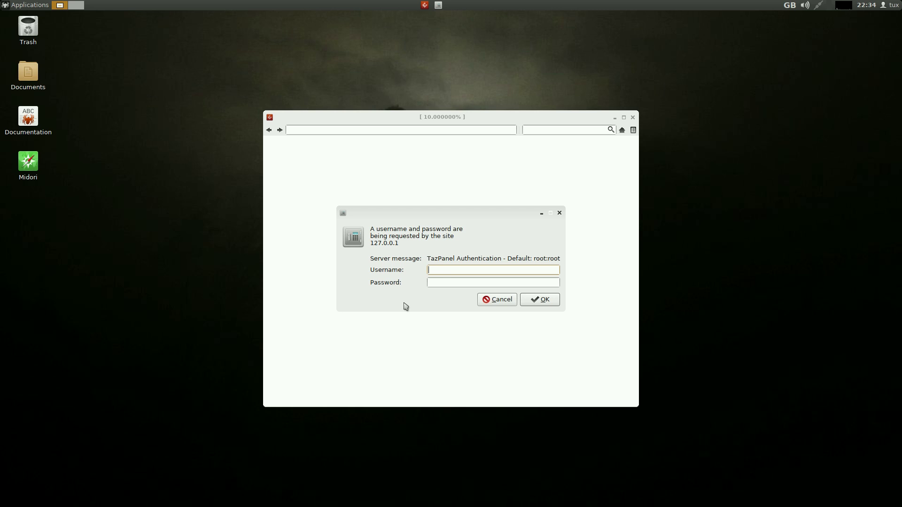
{"action": "type", "text": "root"}
{"action": "key", "text": "Tab"}
{"action": "type", "text": "root"}
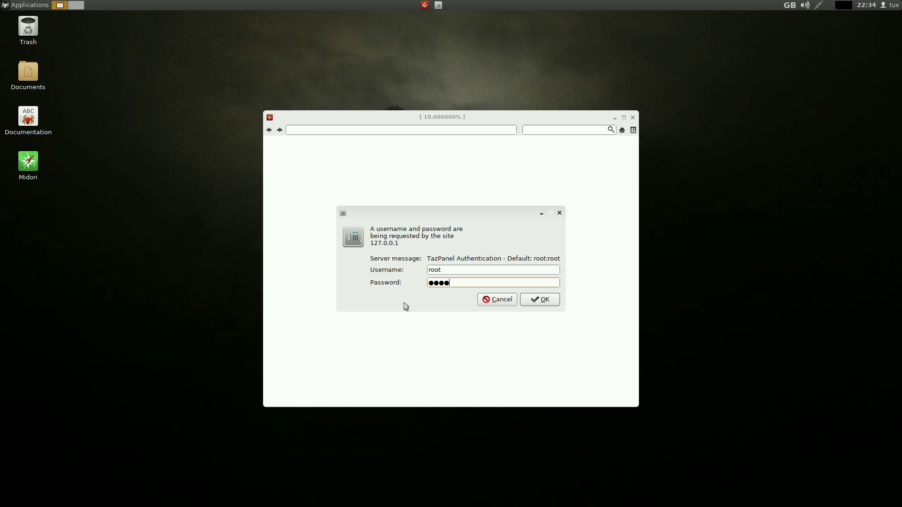
{"action": "key", "text": "Return"}
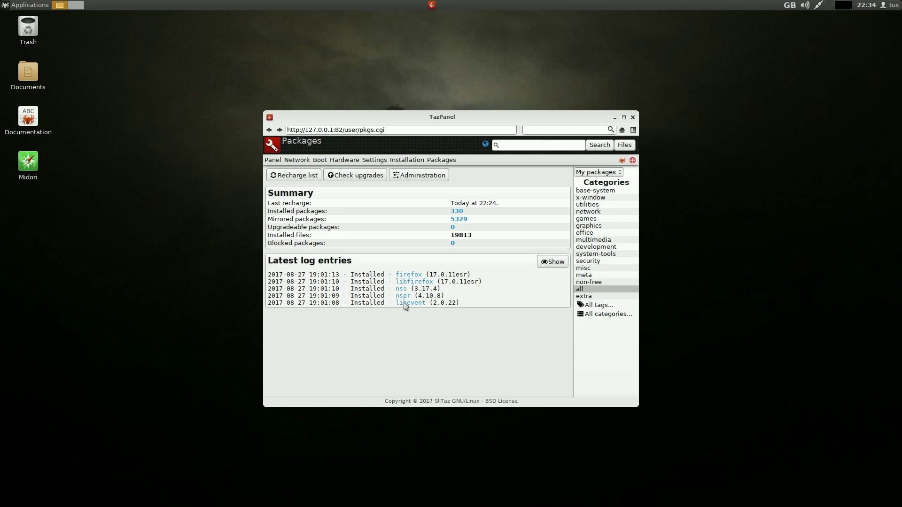
{"action": "left_click", "coordinate": [632, 118]}
{"action": "left_click", "coordinate": [24, 6]}
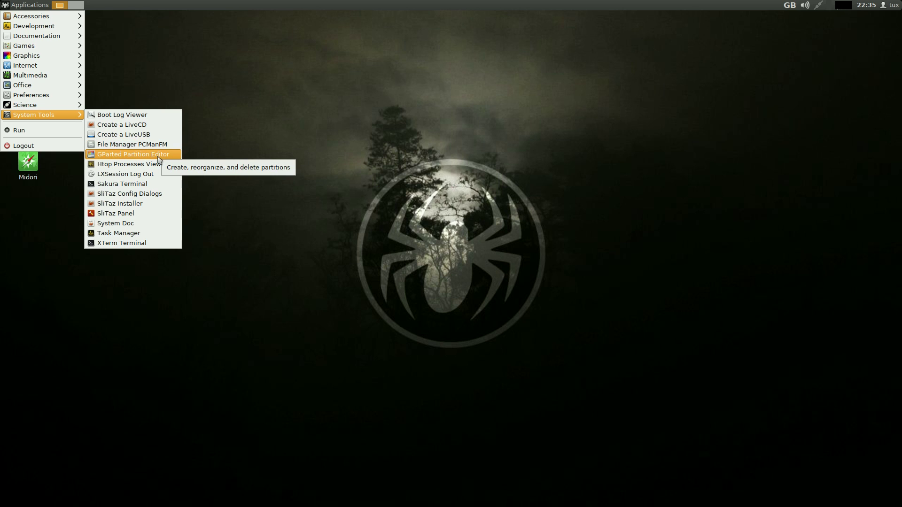
{"action": "left_click", "coordinate": [155, 184]}
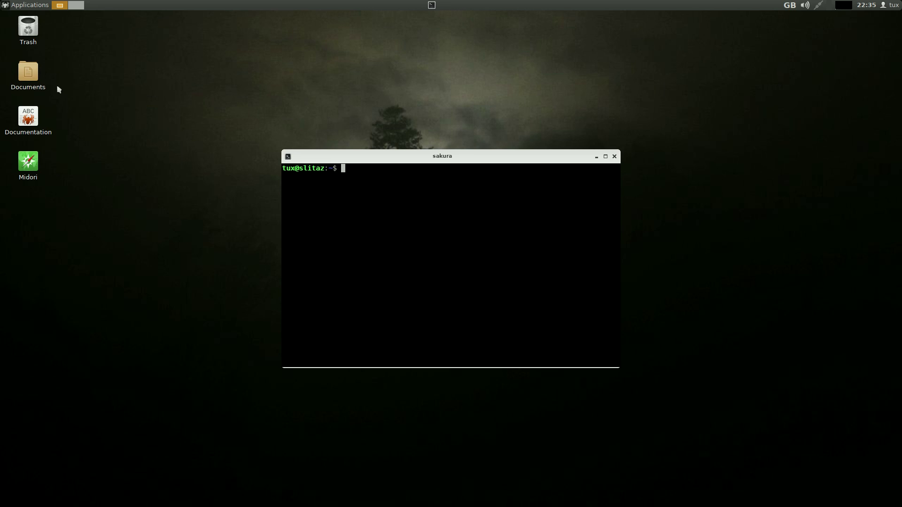
{"action": "left_click", "coordinate": [25, 7]}
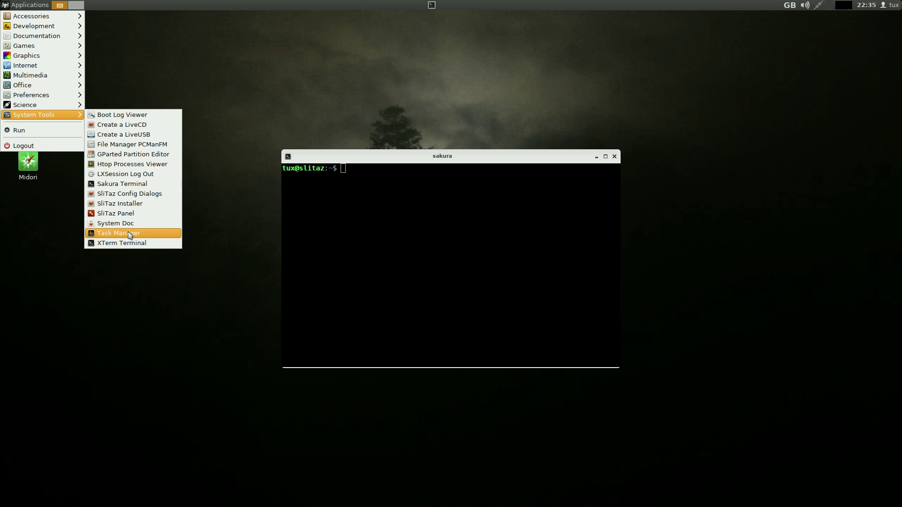
{"action": "left_click", "coordinate": [130, 234]}
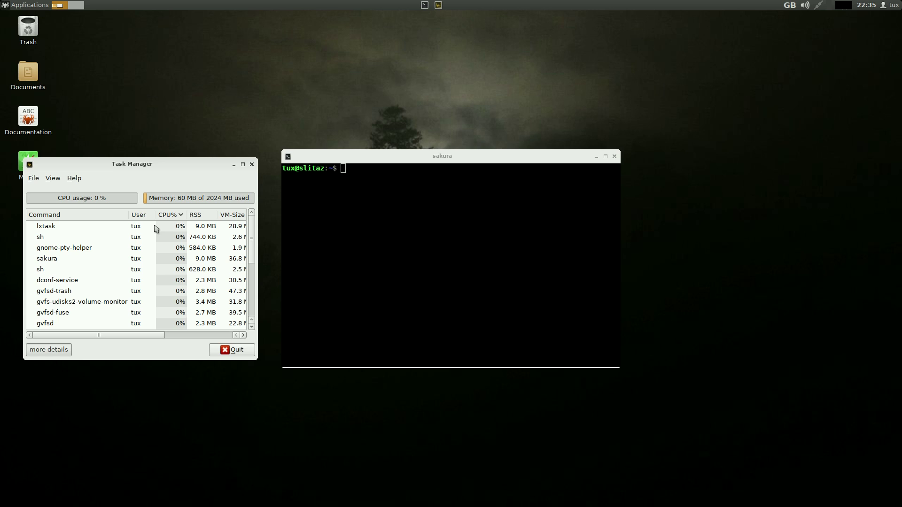
{"action": "left_click", "coordinate": [223, 350]}
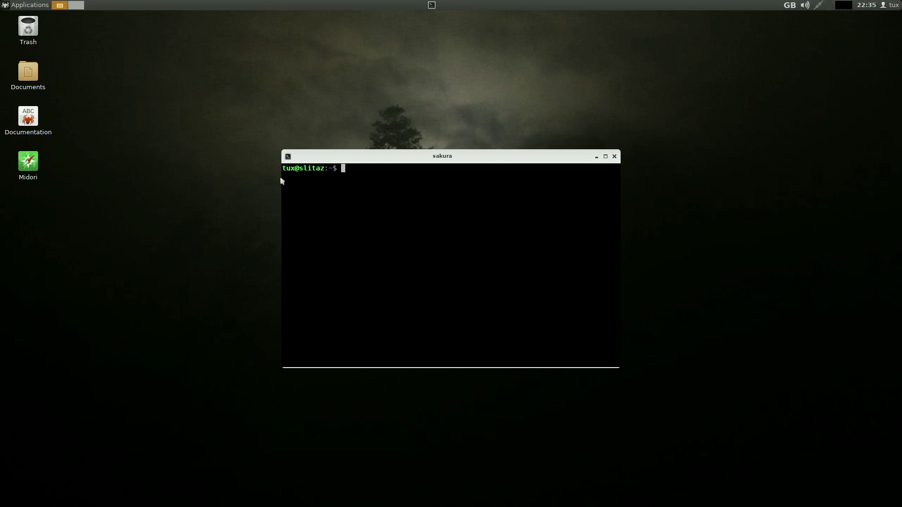
{"action": "left_click", "coordinate": [614, 157]}
{"action": "left_click", "coordinate": [28, 5]}
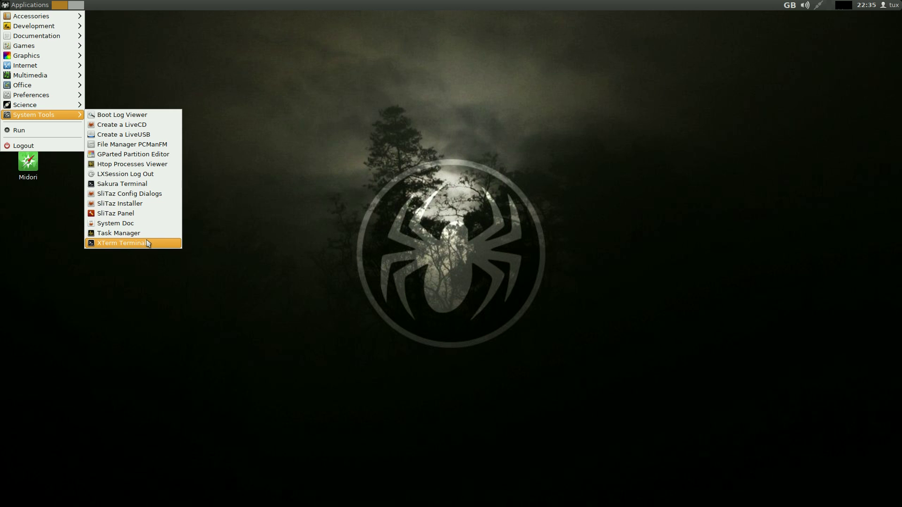
Launch the SliTaz Installer from Applications > System Tools
{"action": "left_click", "coordinate": [254, 203]}
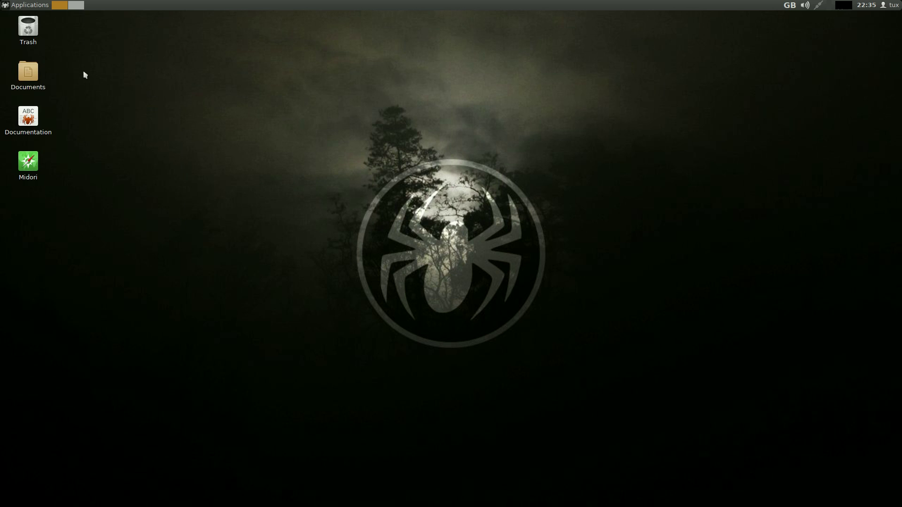
{"action": "left_click", "coordinate": [32, 7]}
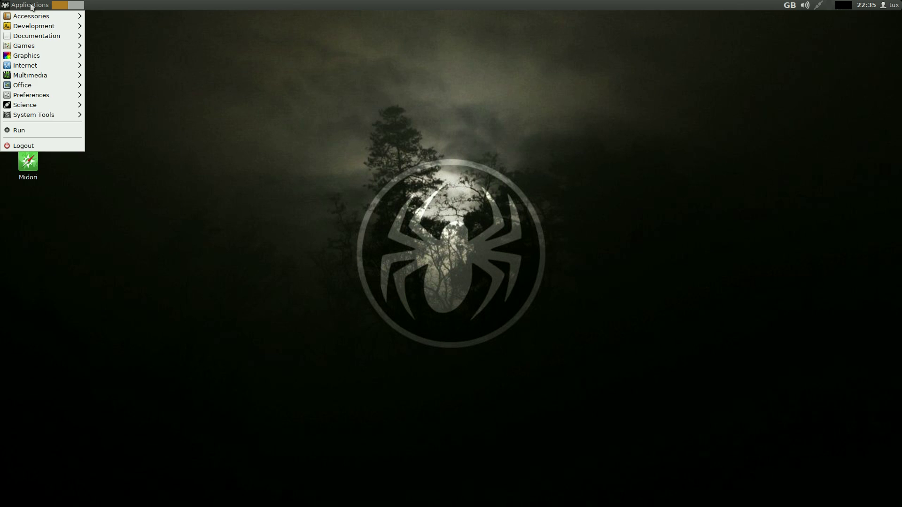
{"action": "mouse_move", "coordinate": [48, 119]}
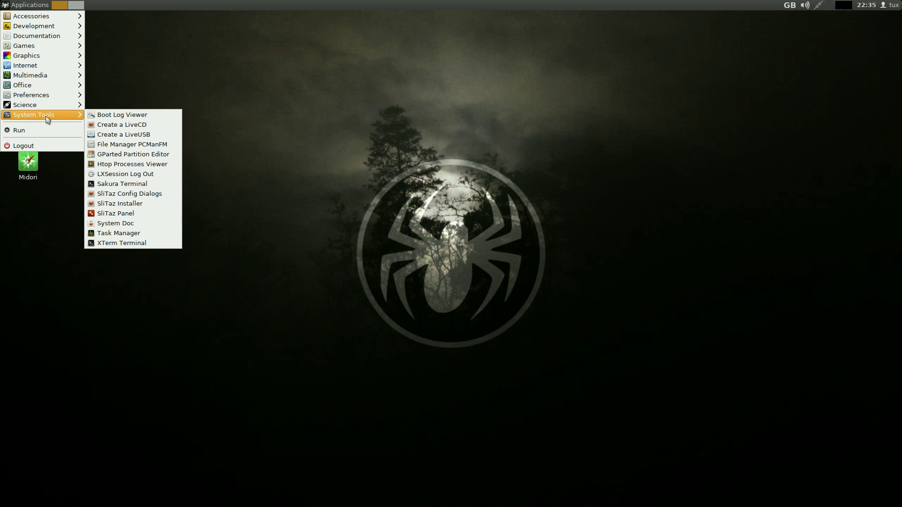
{"action": "left_click", "coordinate": [120, 203]}
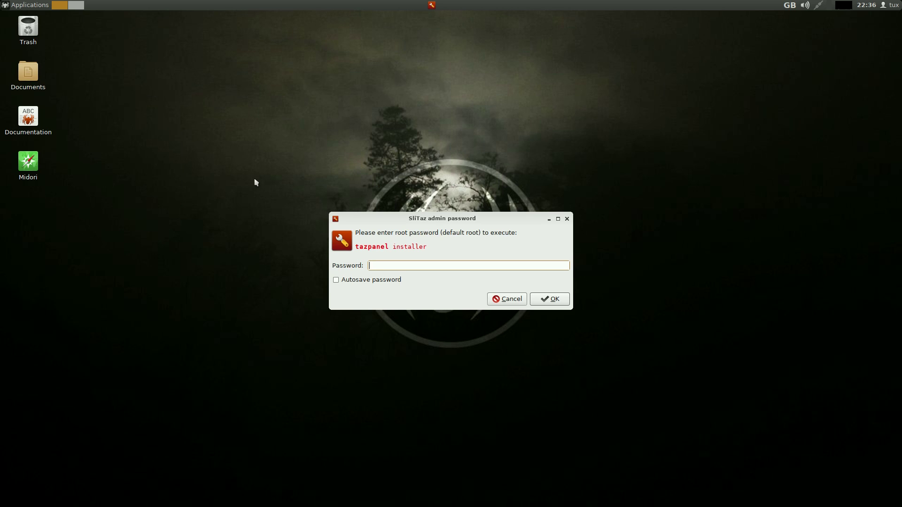
Authenticate with the admin password, move the TazPanel window higher, and open the Packages menu
{"action": "type", "text": "root"}
{"action": "key", "text": "Return"}
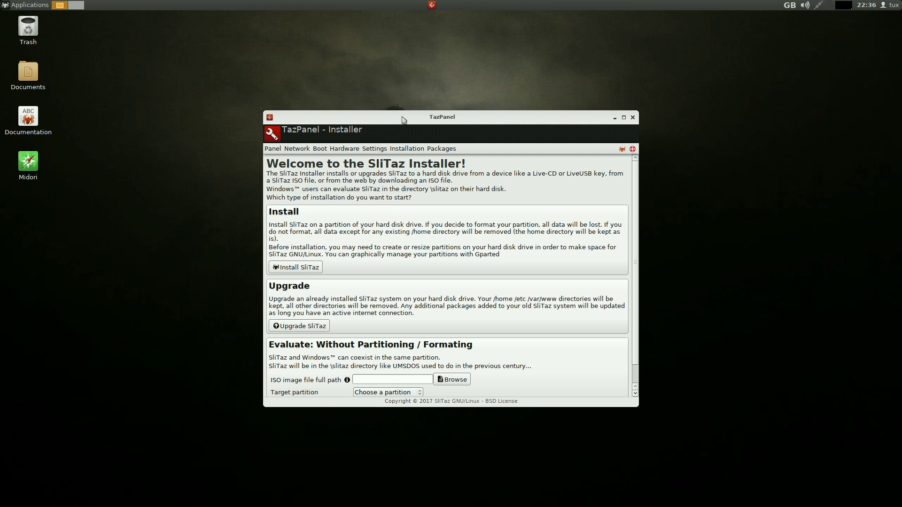
{"action": "left_click_drag", "start_coordinate": [403, 118], "coordinate": [374, 64]}
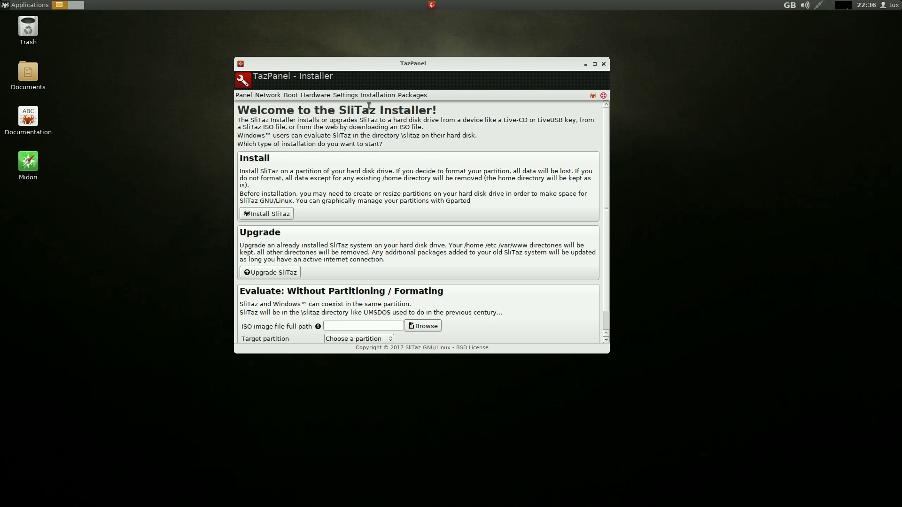
{"action": "left_click", "coordinate": [410, 98]}
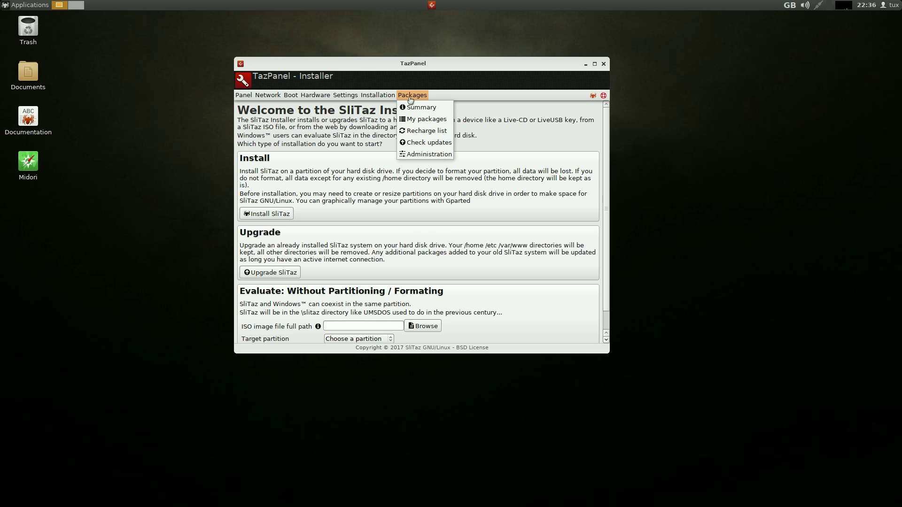
Switch the TazPanel package list from installed packages to all repository packages
{"action": "left_click", "coordinate": [414, 119]}
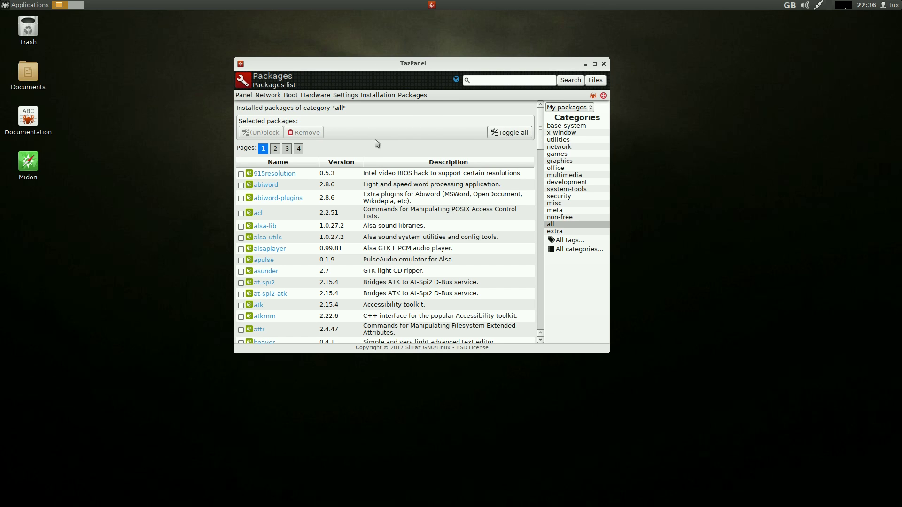
{"action": "left_click", "coordinate": [590, 110]}
{"action": "left_click", "coordinate": [588, 118]}
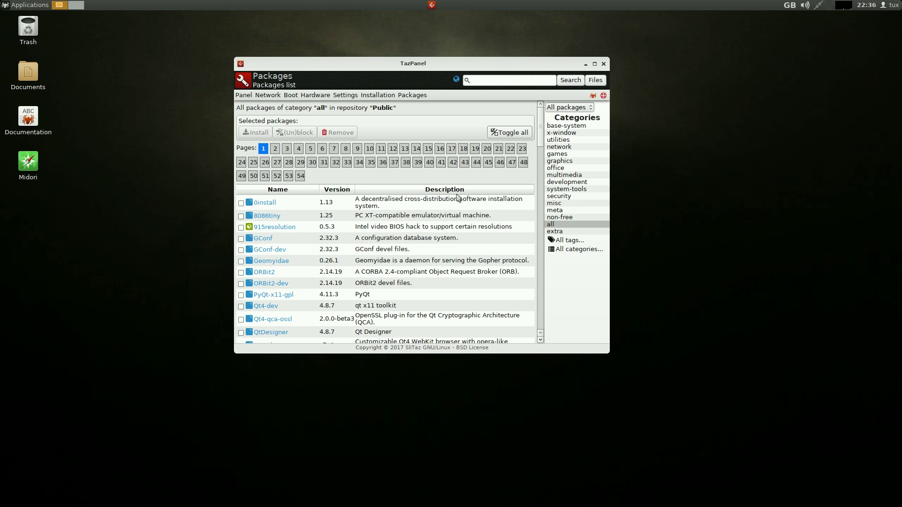
{"action": "left_click", "coordinate": [482, 81]}
{"action": "scroll", "coordinate": [392, 263], "scroll_direction": "down", "scroll_amount": 5}
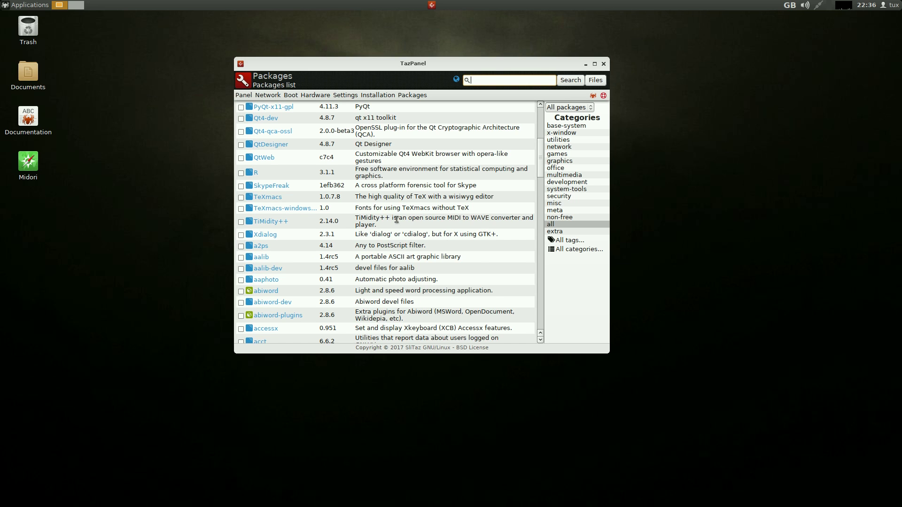
{"action": "scroll", "coordinate": [397, 219], "scroll_direction": "down", "scroll_amount": 6}
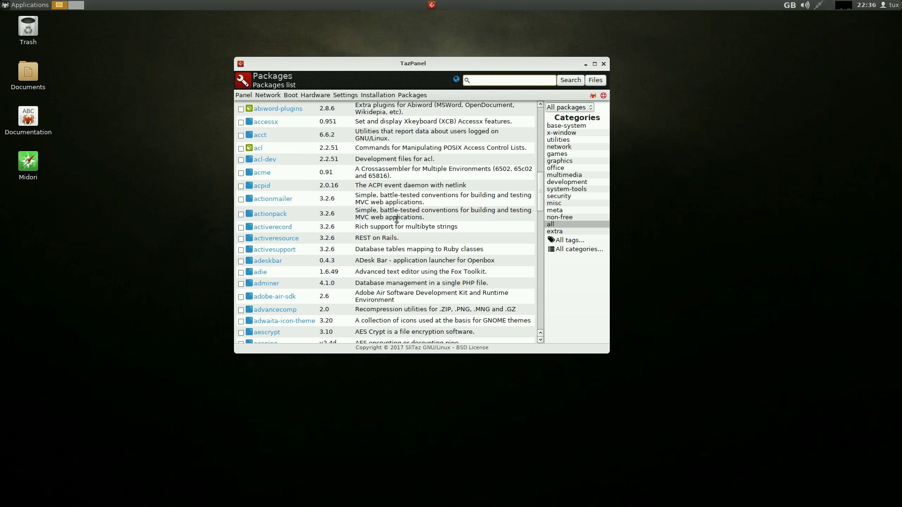
{"action": "scroll", "coordinate": [397, 220], "scroll_direction": "down", "scroll_amount": 5}
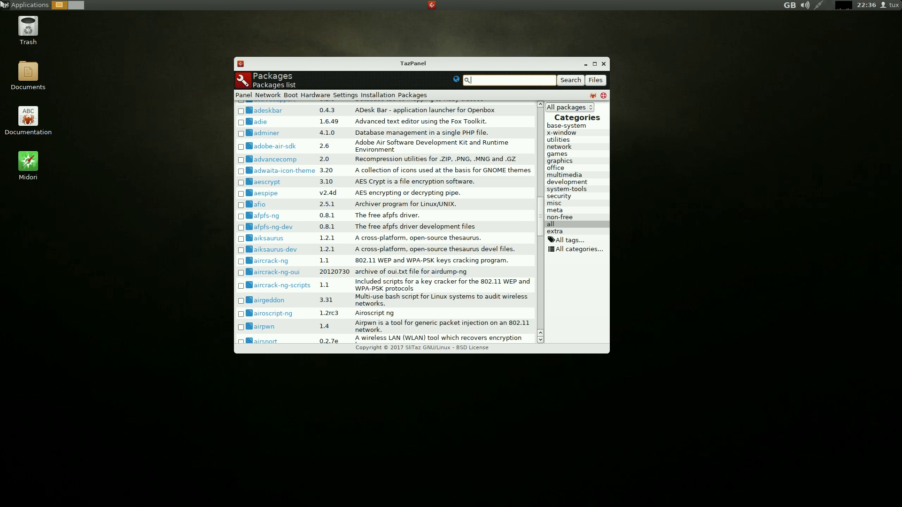
{"action": "scroll", "coordinate": [510, 177], "scroll_direction": "up", "scroll_amount": 8}
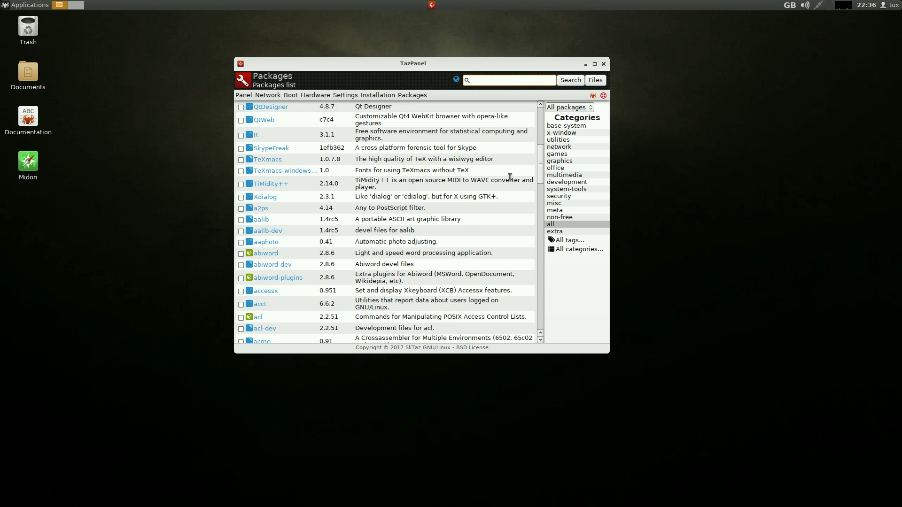
{"action": "scroll", "coordinate": [510, 176], "scroll_direction": "up", "scroll_amount": 7}
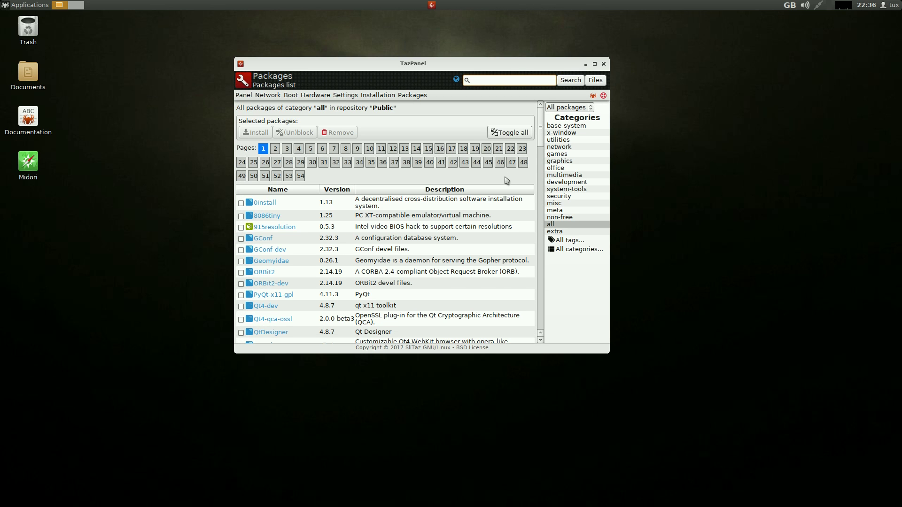
On page 2 of all packages, tick audacity 2.0.6 for installation
{"action": "left_click", "coordinate": [275, 148]}
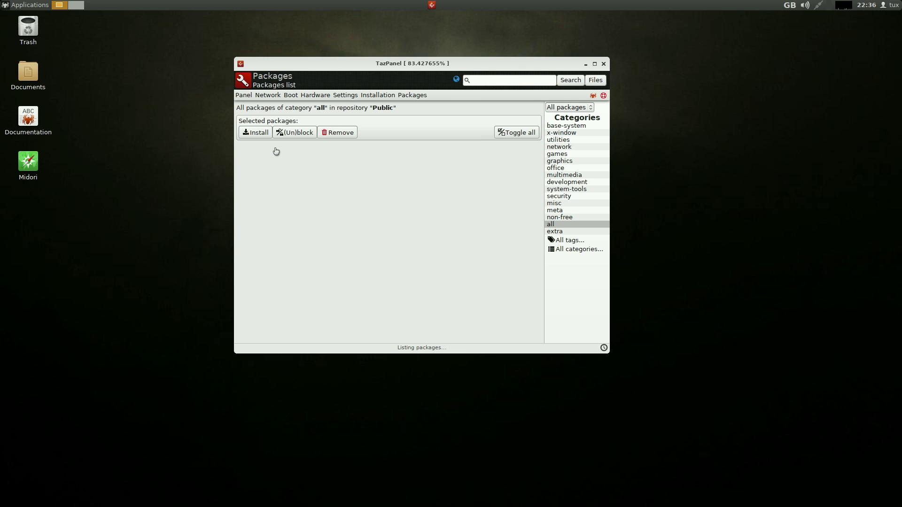
{"action": "scroll", "coordinate": [383, 230], "scroll_direction": "down", "scroll_amount": 4}
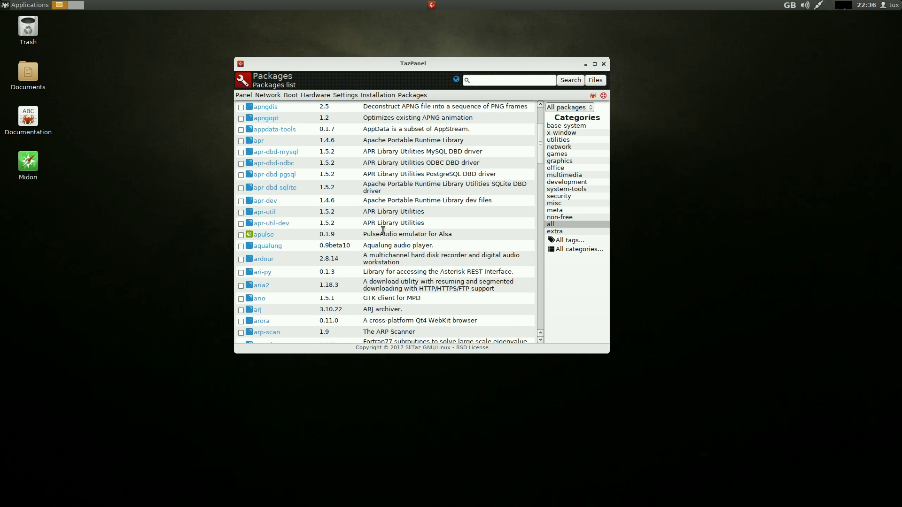
{"action": "scroll", "coordinate": [383, 230], "scroll_direction": "down", "scroll_amount": 3}
{"action": "scroll", "coordinate": [383, 230], "scroll_direction": "down", "scroll_amount": 18}
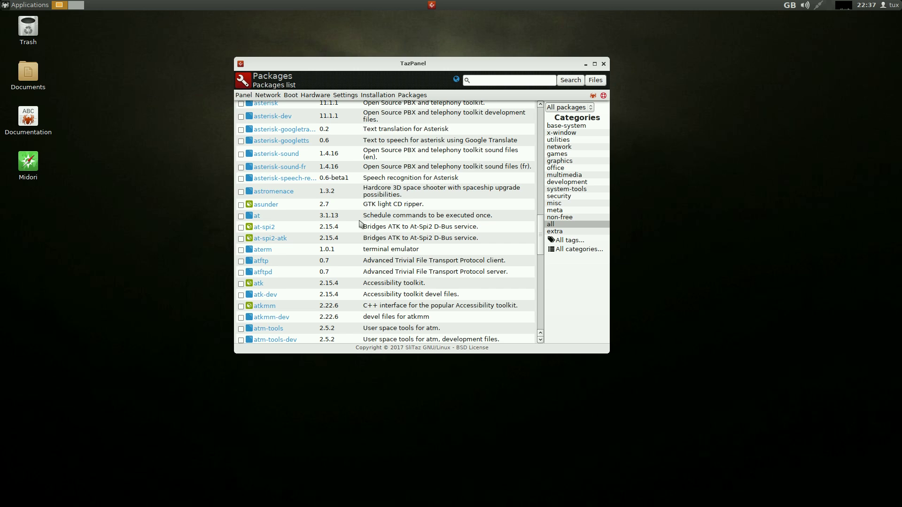
{"action": "scroll", "coordinate": [361, 224], "scroll_direction": "down", "scroll_amount": 5}
{"action": "scroll", "coordinate": [360, 225], "scroll_direction": "down", "scroll_amount": 1}
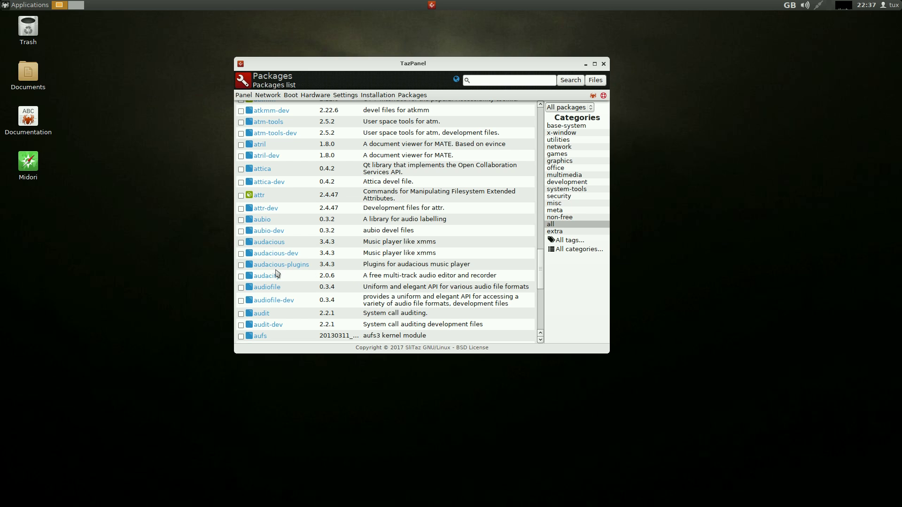
{"action": "left_click", "coordinate": [241, 278]}
{"action": "scroll", "coordinate": [429, 262], "scroll_direction": "up", "scroll_amount": 15}
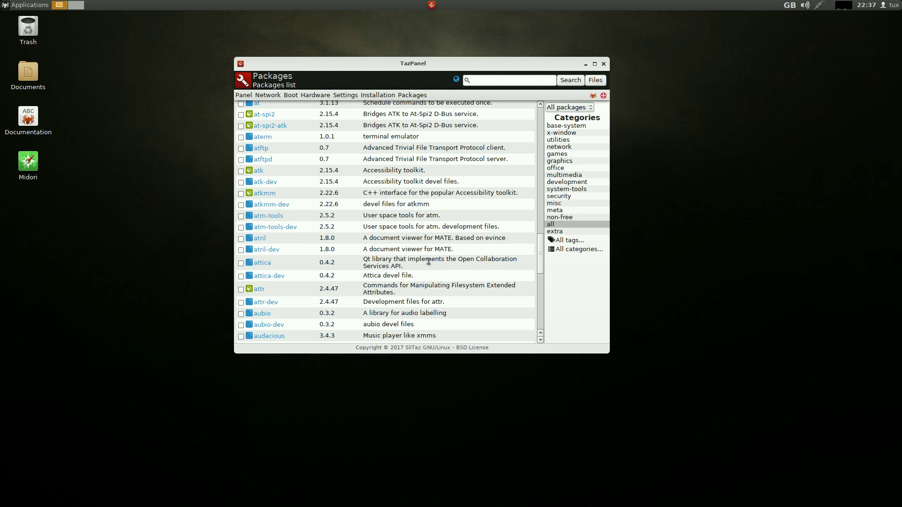
{"action": "scroll", "coordinate": [429, 261], "scroll_direction": "up", "scroll_amount": 12}
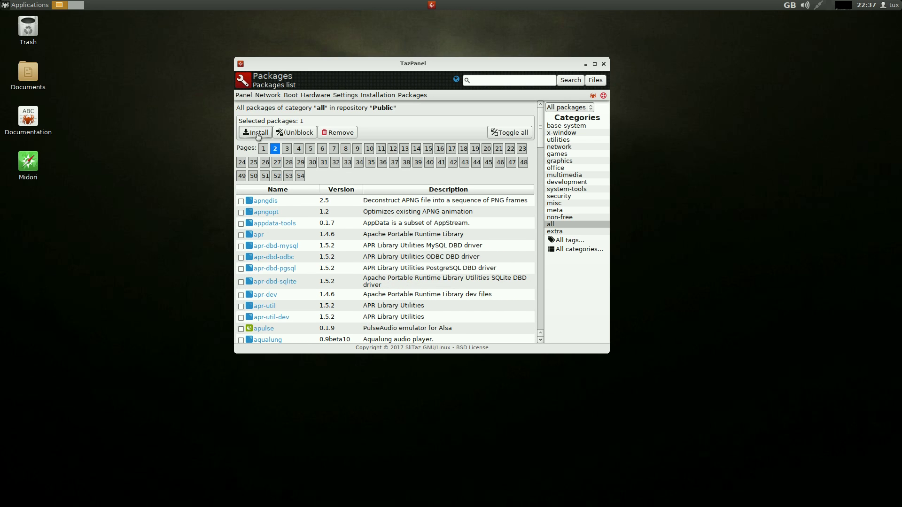
Install audacity 2.0.6, following the log through dependencies like wxWidgets28, mesa and imlib2
{"action": "left_click", "coordinate": [256, 134]}
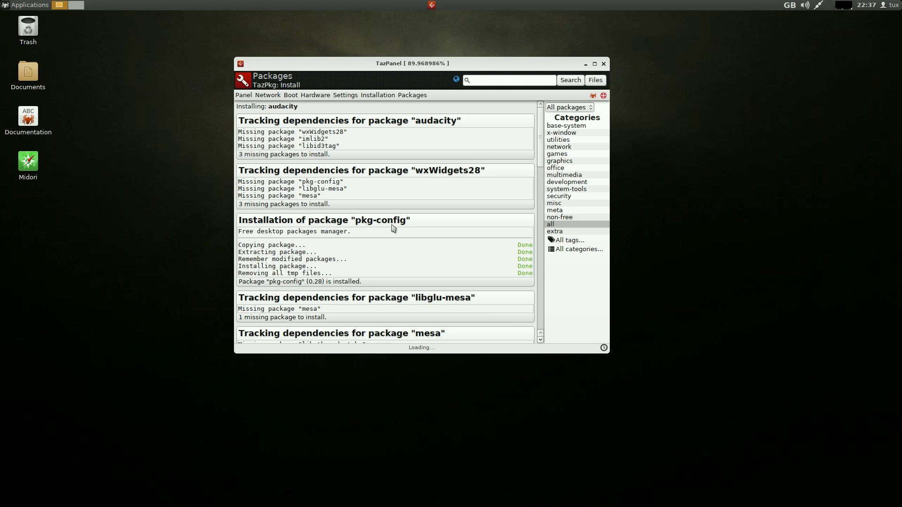
{"action": "scroll", "coordinate": [450, 225], "scroll_direction": "down", "scroll_amount": 3}
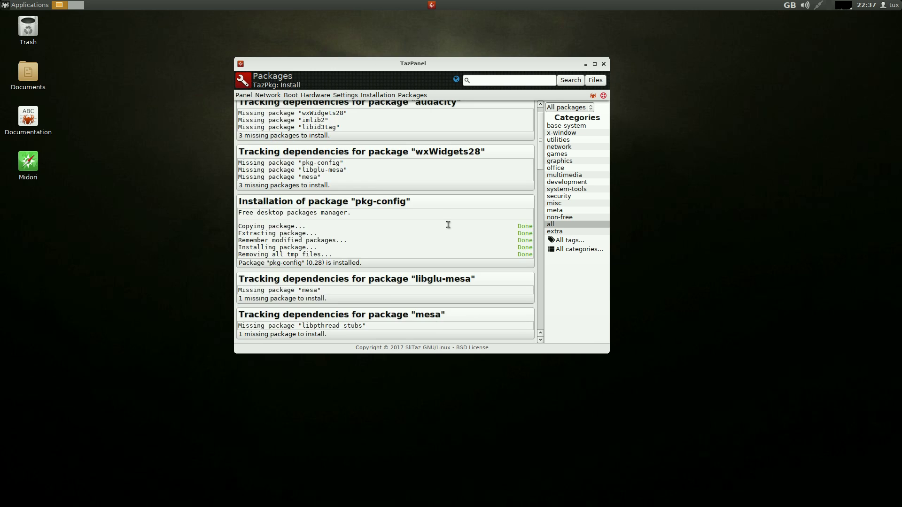
{"action": "scroll", "coordinate": [450, 225], "scroll_direction": "down", "scroll_amount": 2}
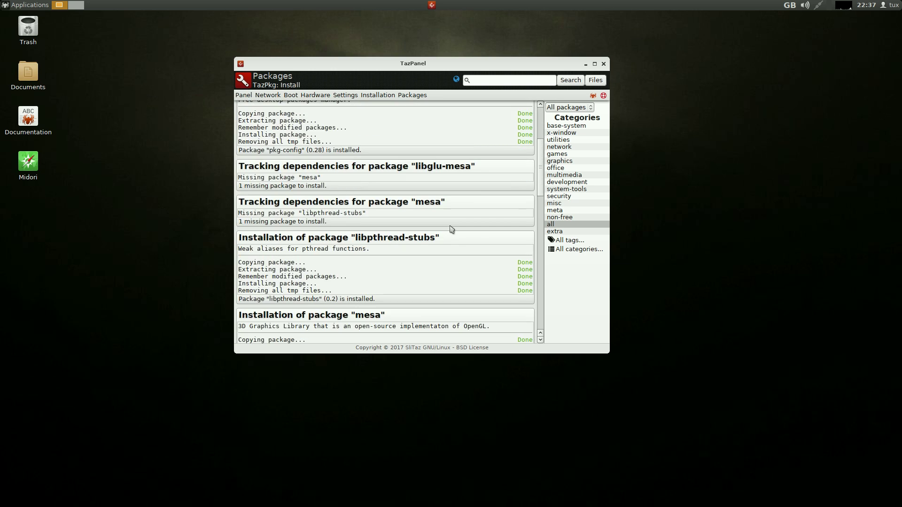
{"action": "scroll", "coordinate": [451, 229], "scroll_direction": "down", "scroll_amount": 3}
{"action": "scroll", "coordinate": [451, 229], "scroll_direction": "down", "scroll_amount": 7}
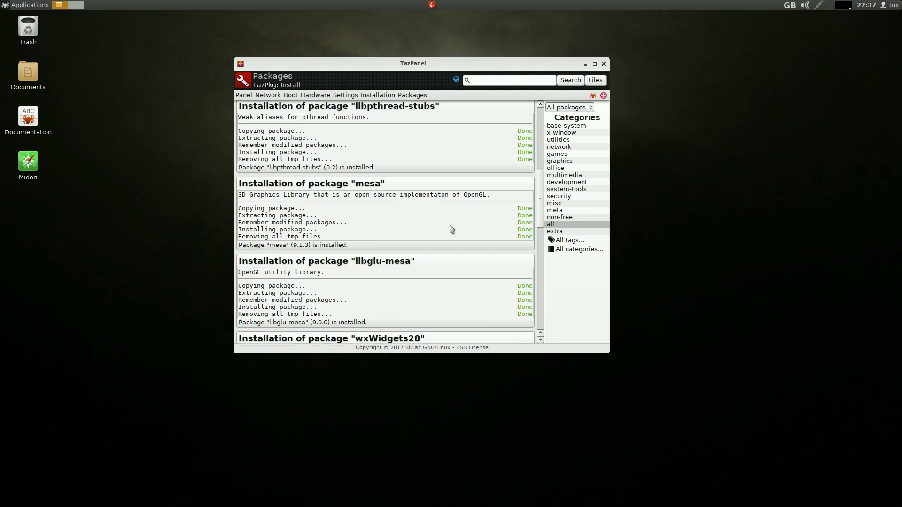
{"action": "scroll", "coordinate": [451, 229], "scroll_direction": "down", "scroll_amount": 6}
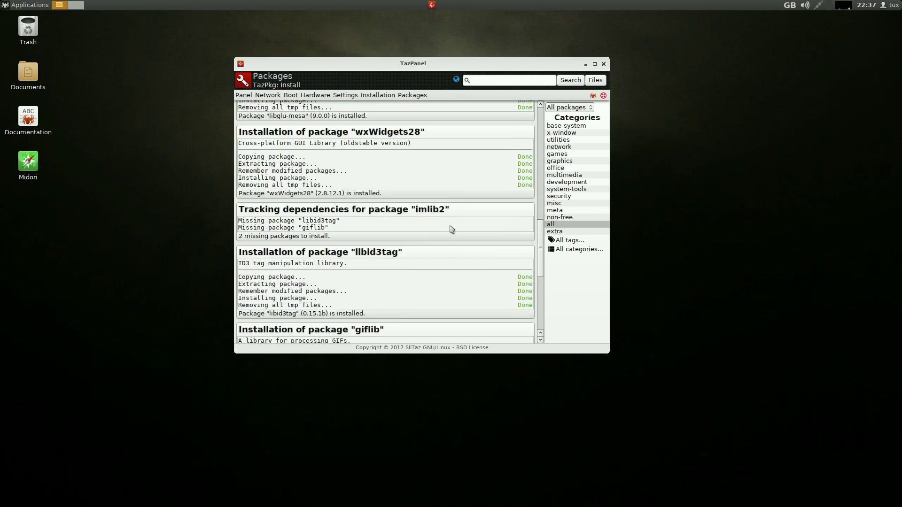
{"action": "scroll", "coordinate": [450, 227], "scroll_direction": "down", "scroll_amount": 1}
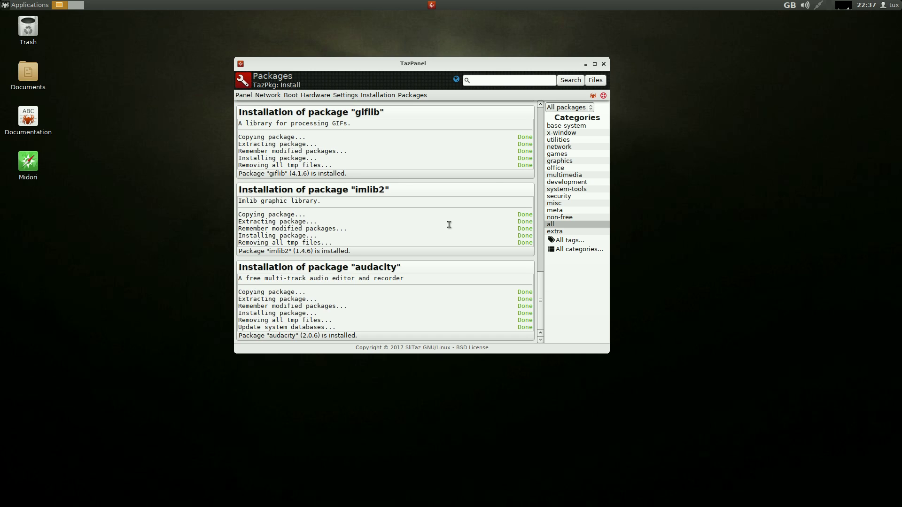
Close TazPanel, launch Audacity from Applications > Multimedia, and dismiss its startup notice
{"action": "left_click", "coordinate": [604, 65]}
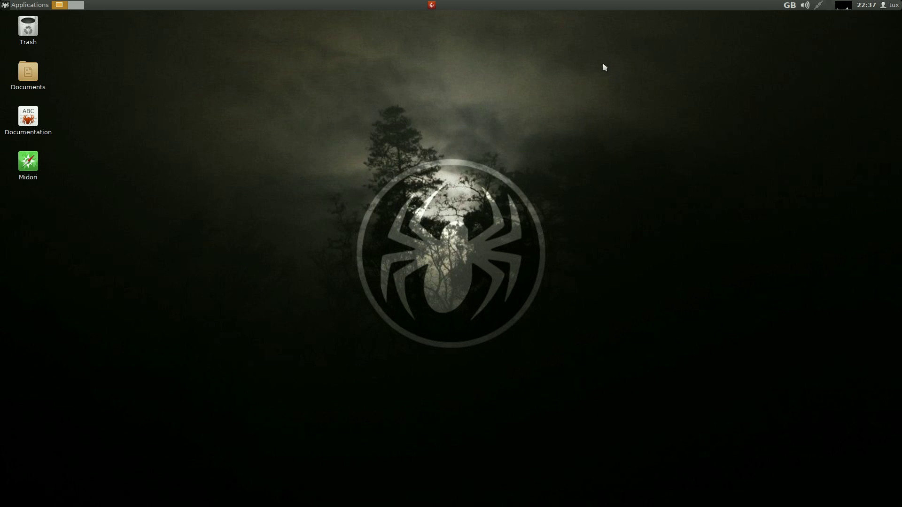
{"action": "left_click", "coordinate": [28, 6]}
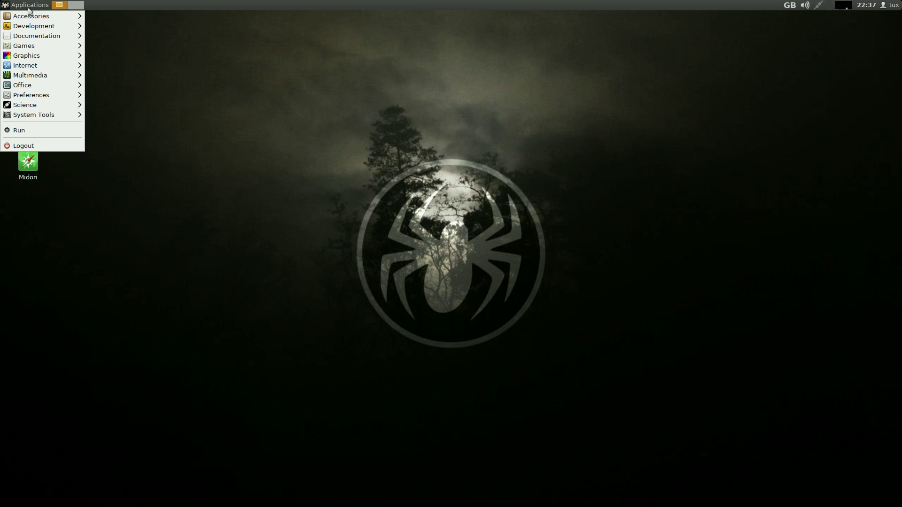
{"action": "mouse_move", "coordinate": [37, 76]}
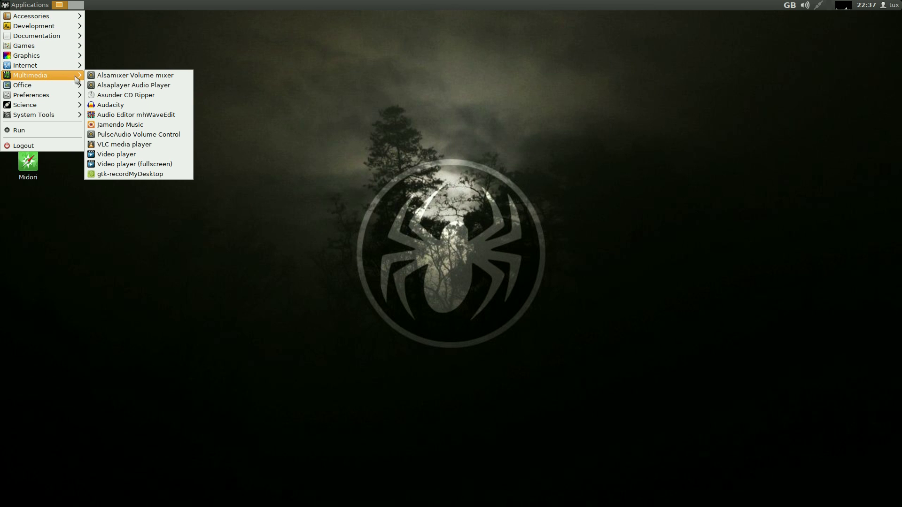
{"action": "left_click", "coordinate": [113, 105]}
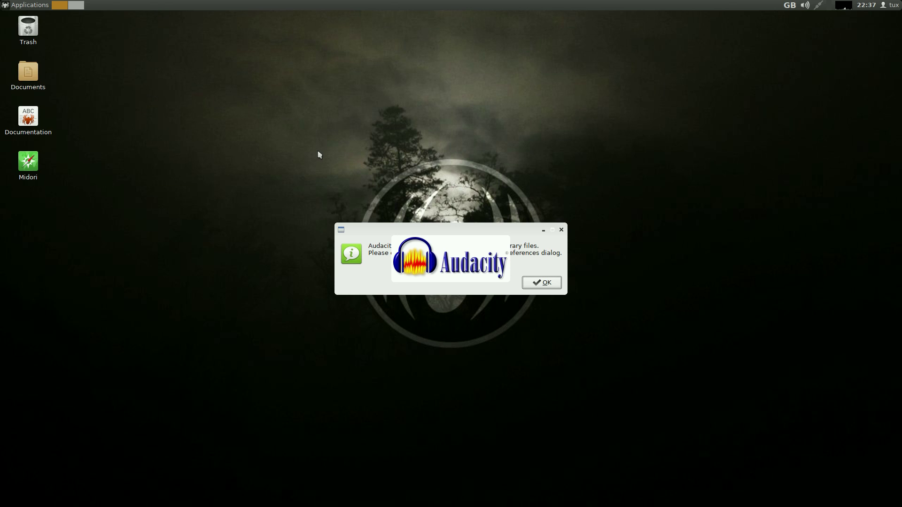
{"action": "left_click", "coordinate": [540, 284]}
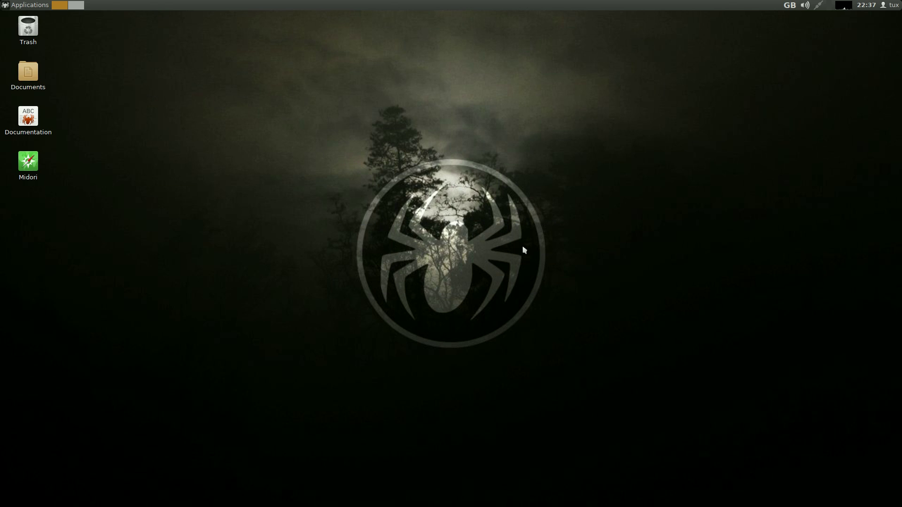
Launch Audacity again from the Multimedia menu and acknowledge the temporary-files notice
{"action": "left_click", "coordinate": [26, 7]}
{"action": "mouse_move", "coordinate": [47, 78]}
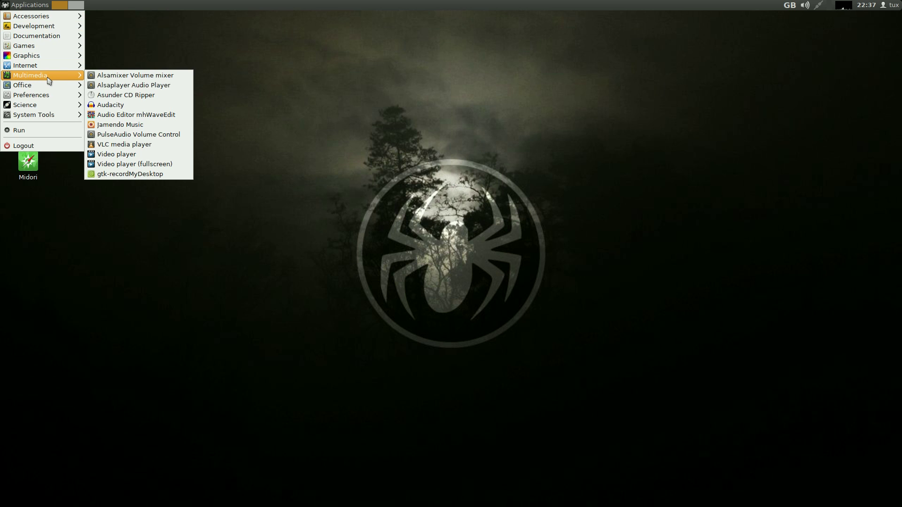
{"action": "left_click", "coordinate": [142, 105]}
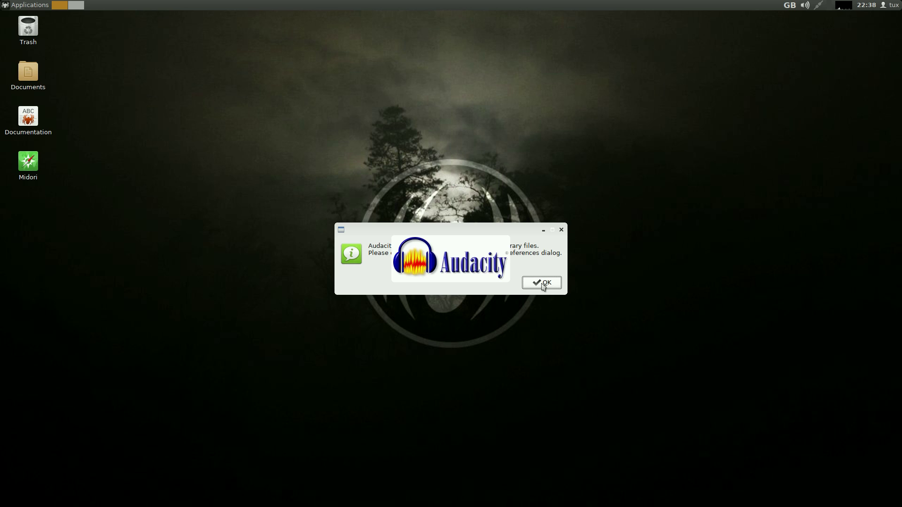
{"action": "left_click", "coordinate": [542, 285]}
Launch Asunder CD Ripper from Applications > Multimedia, then close its window
{"action": "left_click", "coordinate": [7, 6]}
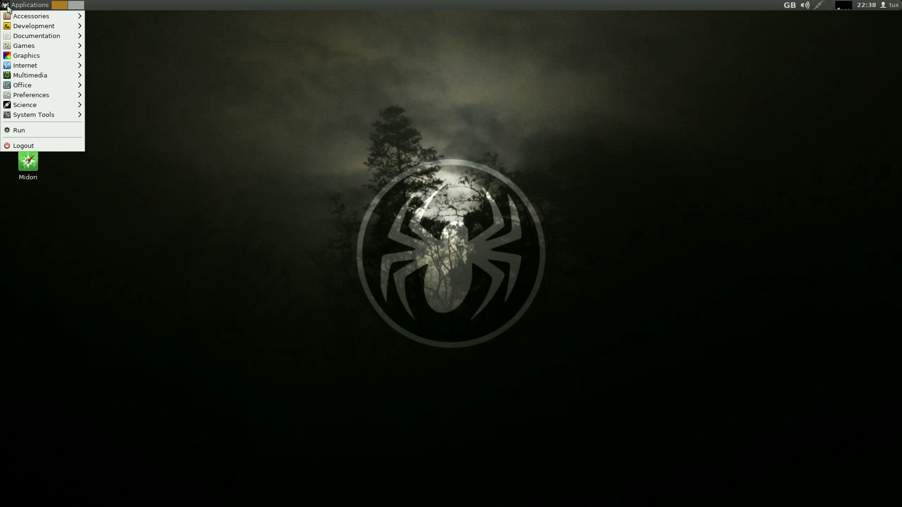
{"action": "mouse_move", "coordinate": [63, 77]}
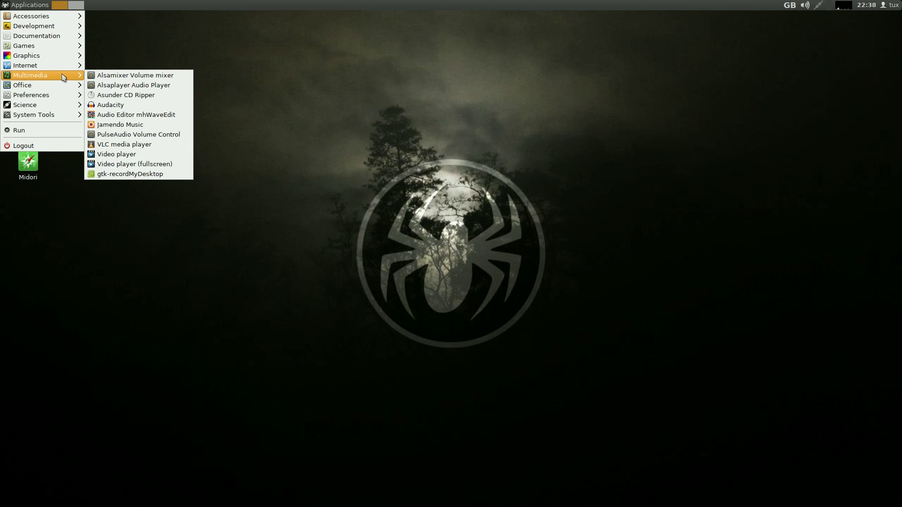
{"action": "left_click", "coordinate": [116, 96]}
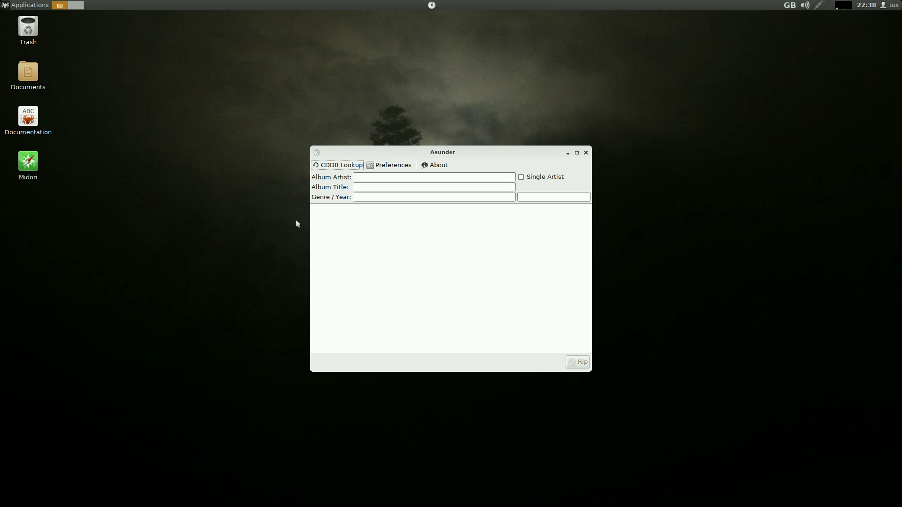
{"action": "left_click", "coordinate": [586, 153]}
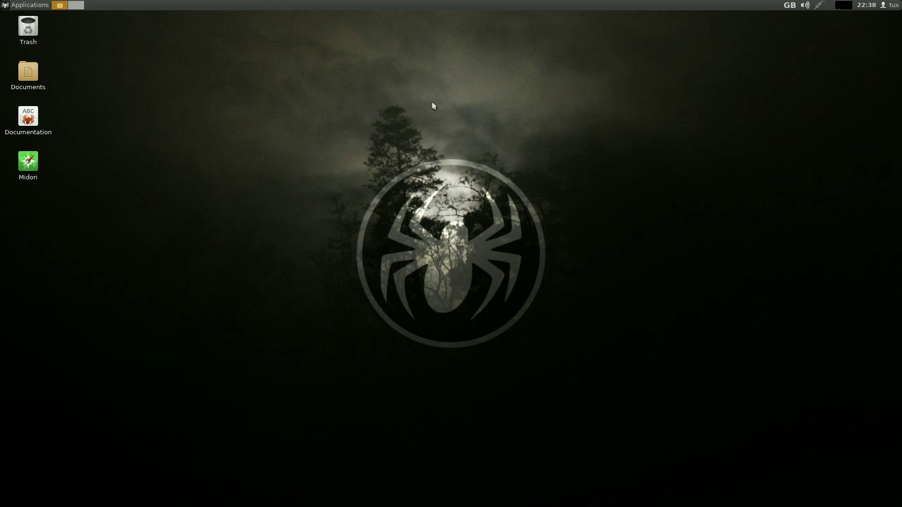
{"action": "right_click", "coordinate": [290, 178]}
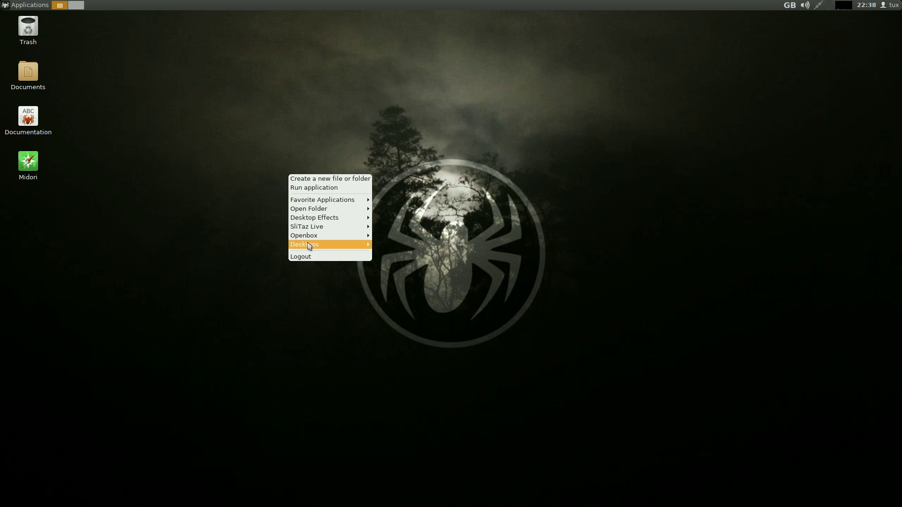
{"action": "mouse_move", "coordinate": [308, 245]}
{"action": "left_click", "coordinate": [474, 191]}
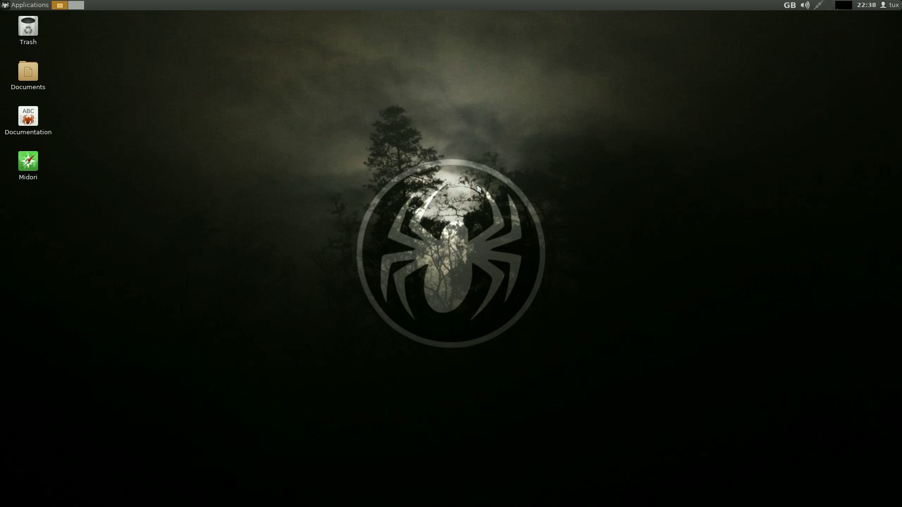